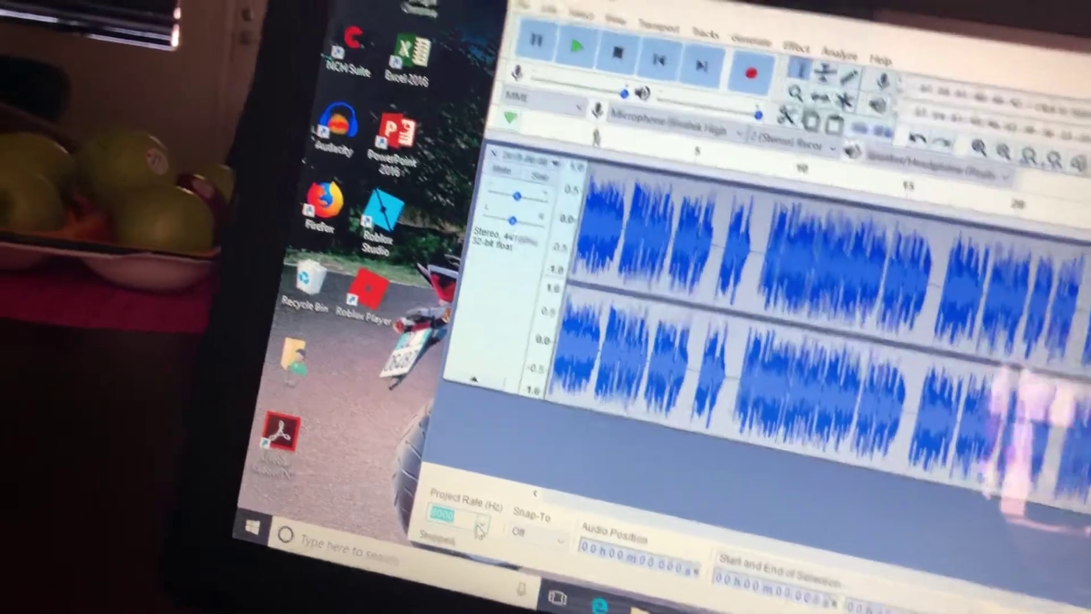
- Pick 8000 Hz from the Project Rate dropdown
click(478, 534)
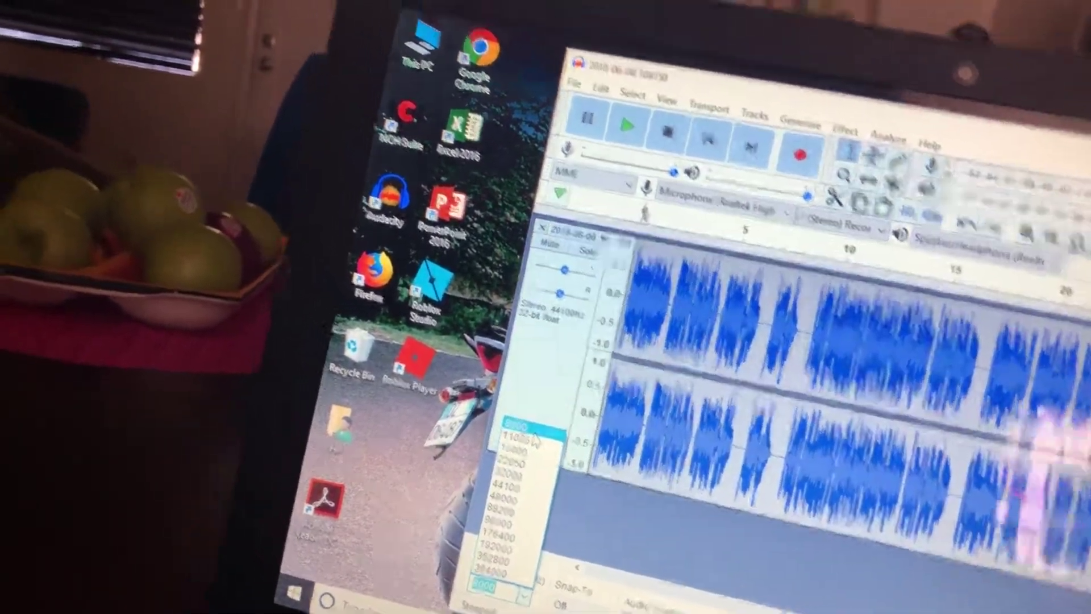
click(514, 440)
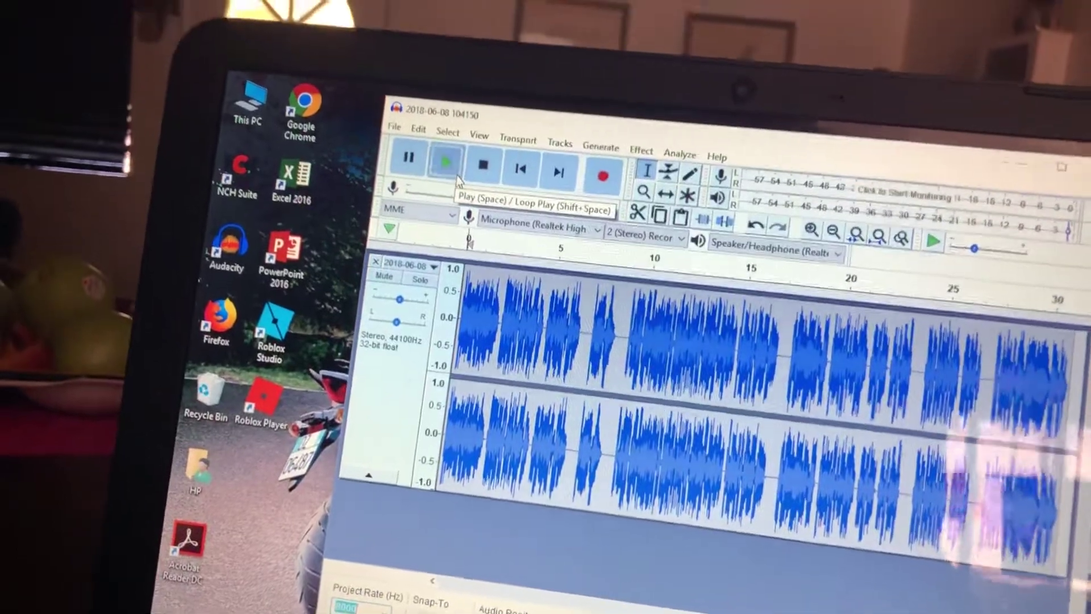
- Play the stereo voice recording through to the end at 8000 Hz
click(450, 143)
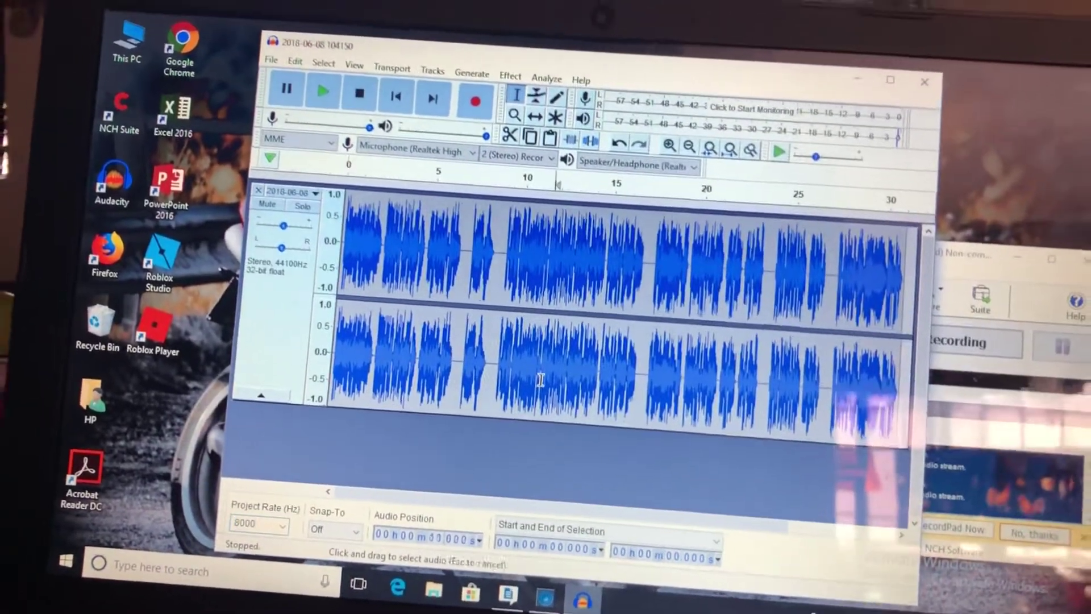
- Place the cursor at 11.6 seconds in the voice waveform
click(516, 373)
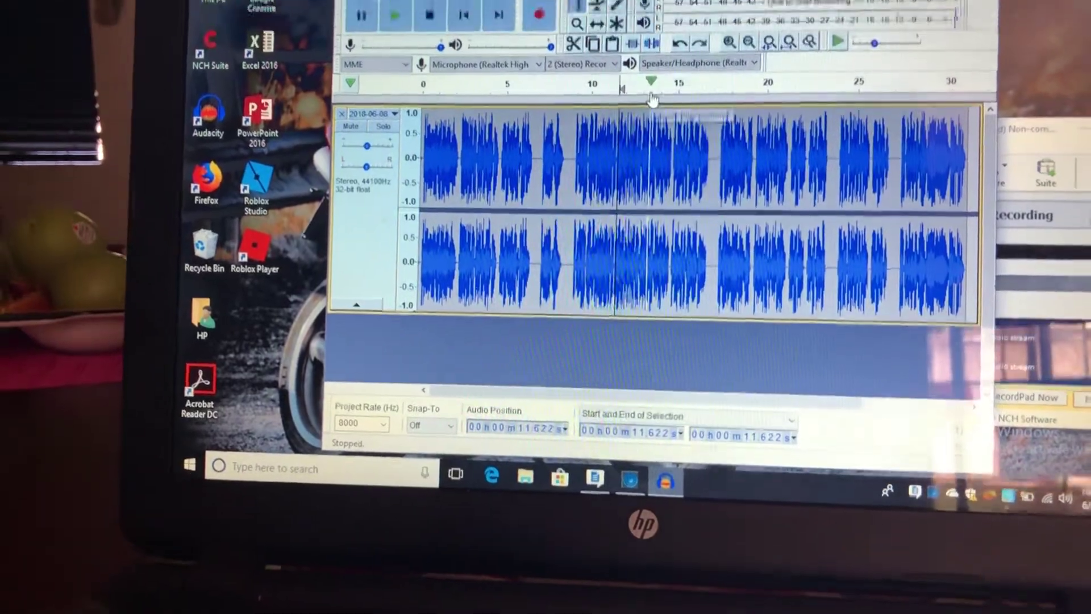
click(612, 26)
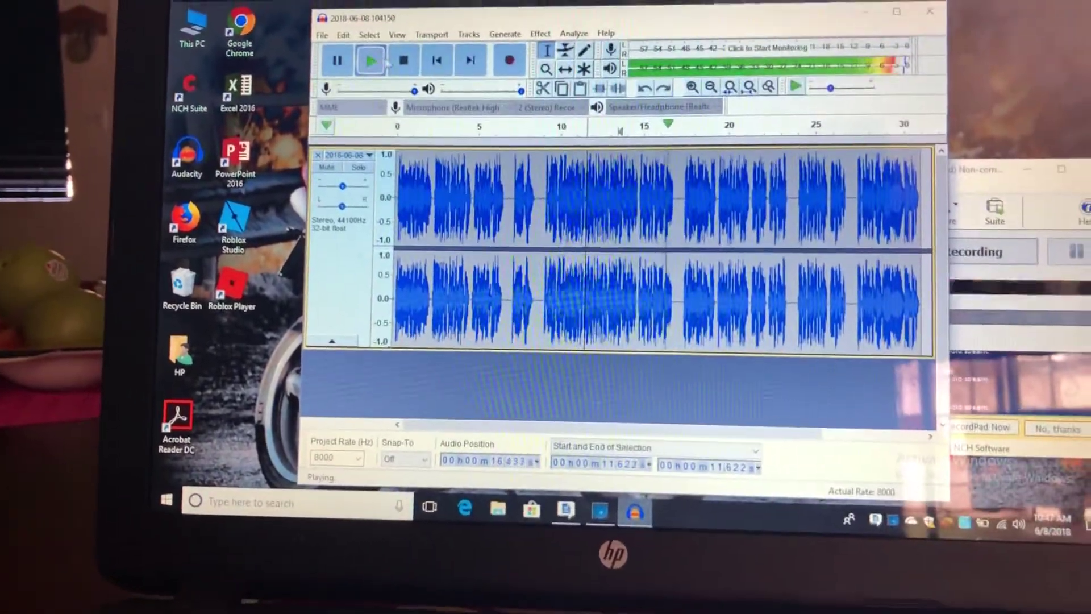
key(space)
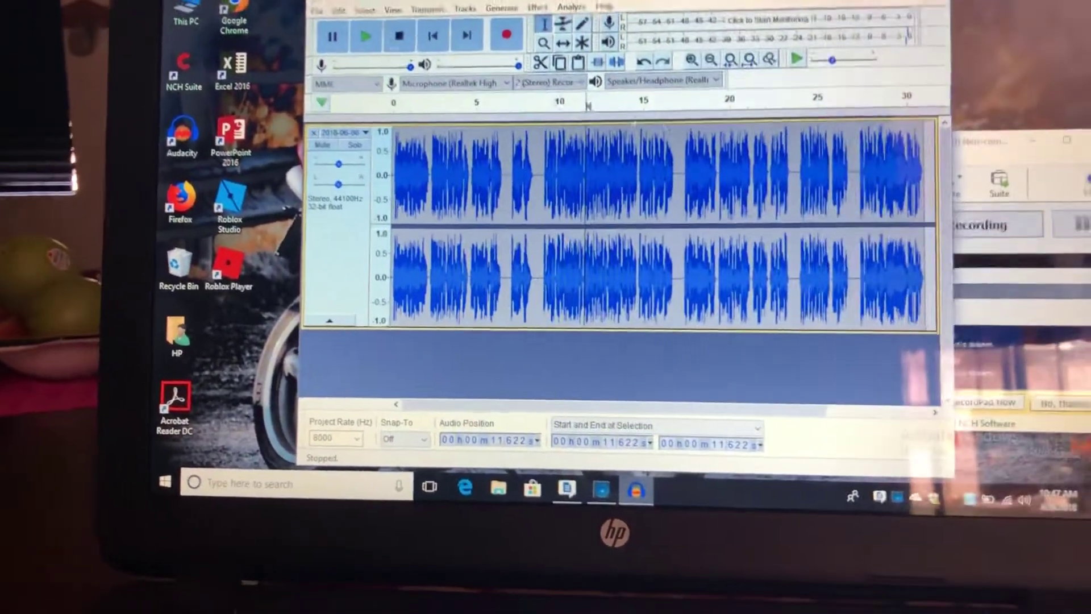